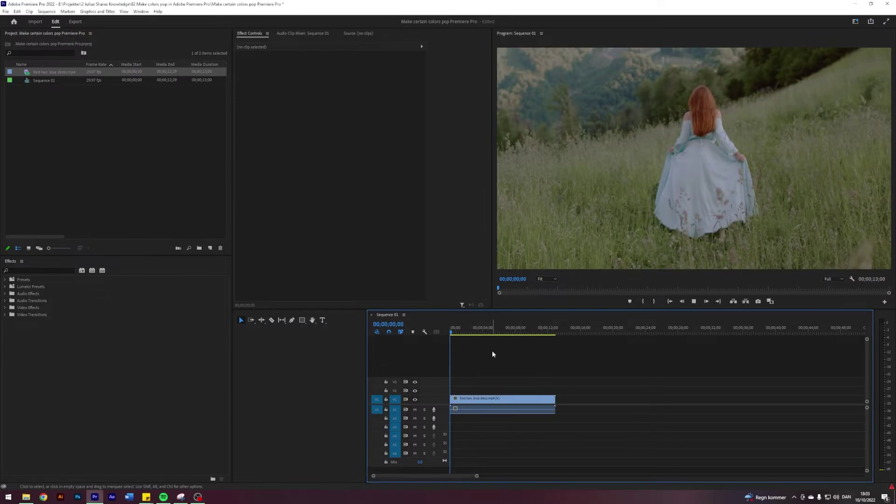
Step: Play Sequence 01 to preview the red-haired woman clip through to its end
key(space)
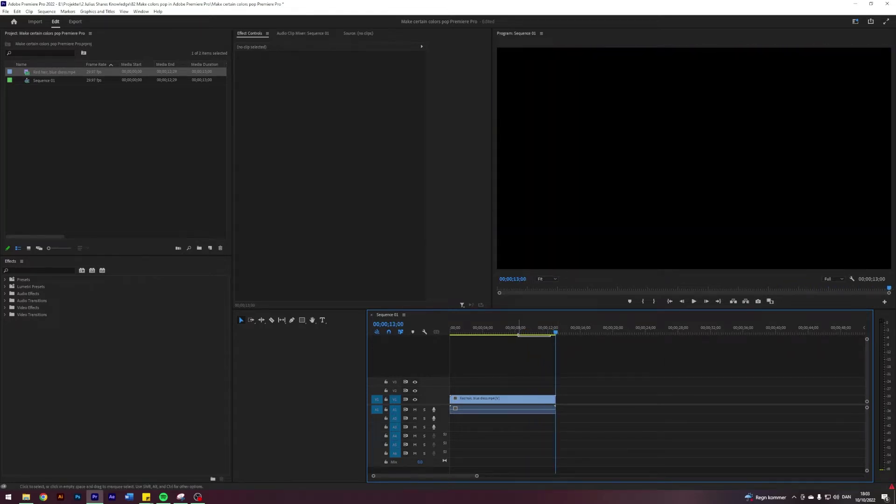
Step: Add Lumetri Color to the field clip from the effects search and expand Basic Correction
drag(502, 328, 461, 327)
click(22, 271)
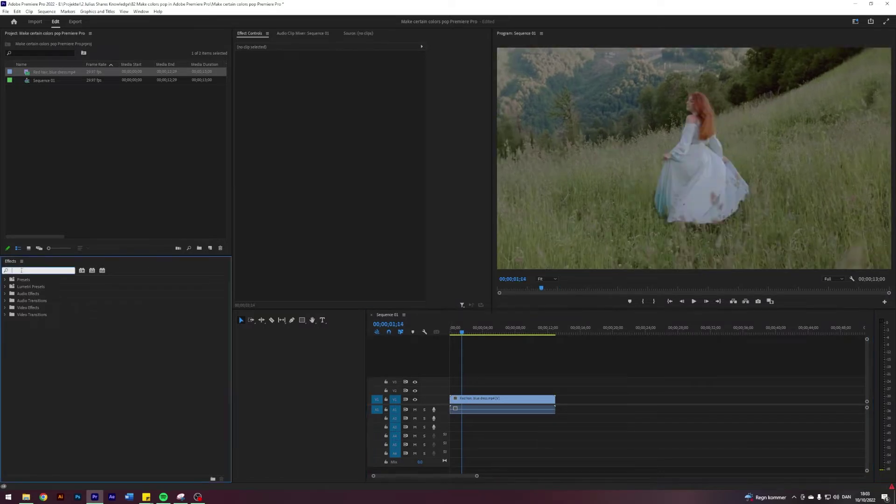
text(lumetri)
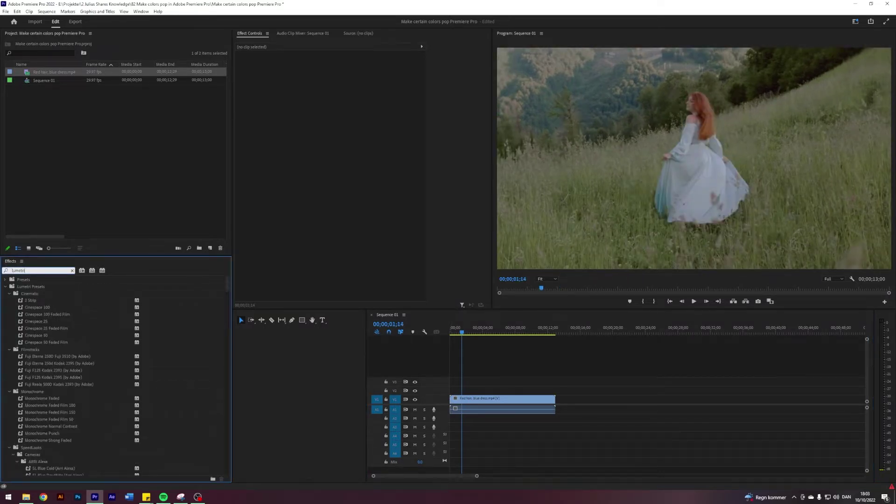
text( c)
drag(68, 327, 480, 408)
click(480, 402)
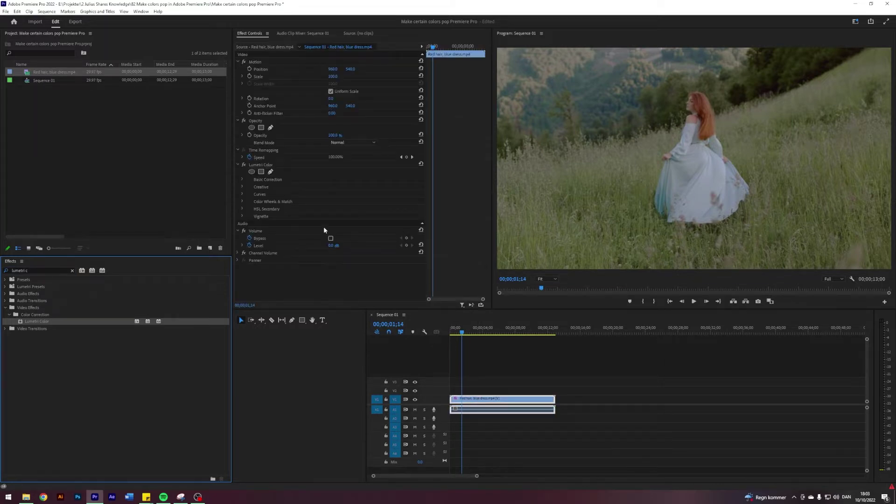
click(241, 179)
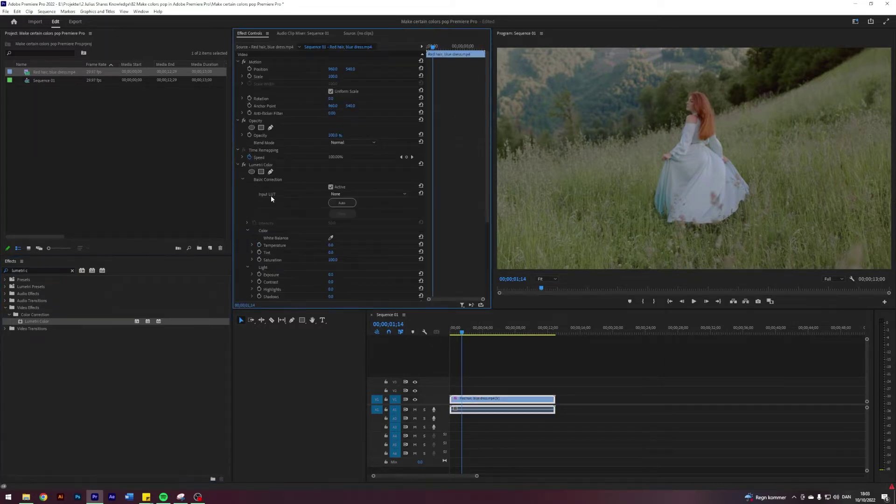
scroll(279, 208, down, 1)
scroll(280, 209, down, 1)
scroll(280, 209, down, 1)
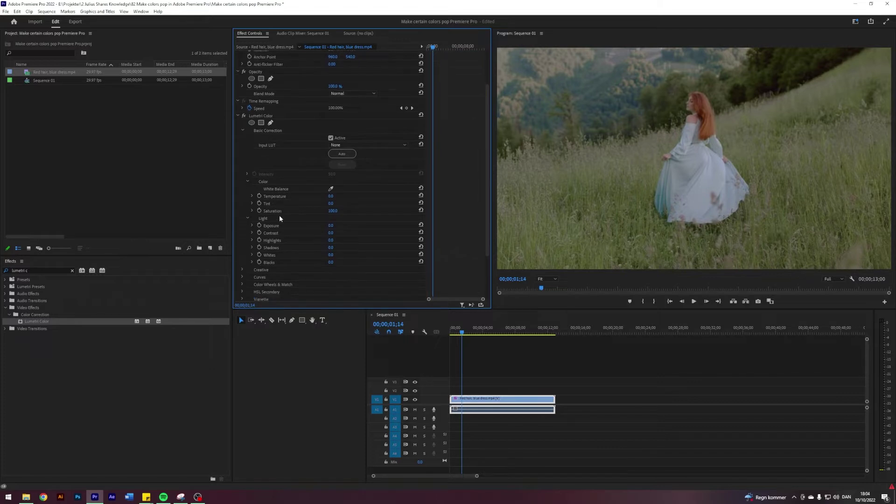
scroll(320, 237, down, 1)
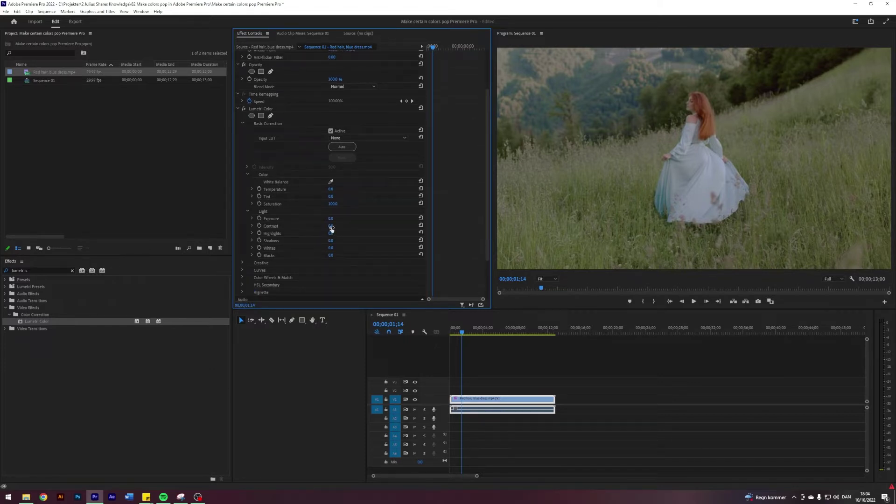
Step: Raise Contrast to 100 and Highlights to 50, and lower Shadows to -20
drag(331, 229, 400, 229)
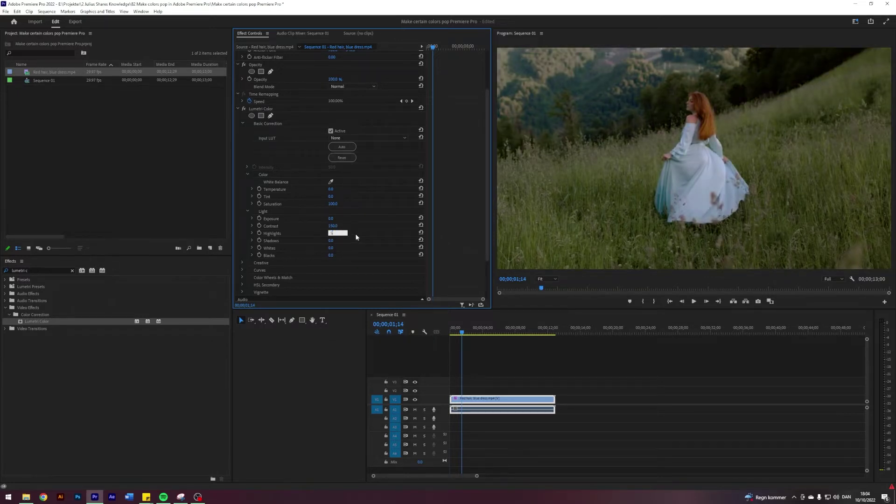
key(Return)
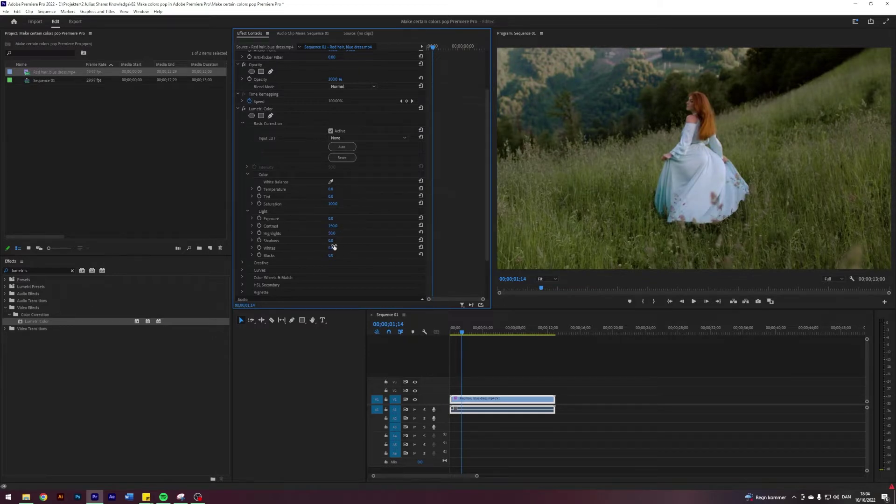
click(330, 240)
text(-20)
key(Return)
Step: Lower Whites and Blacks to -20, then switch the grade off to compare
click(333, 248)
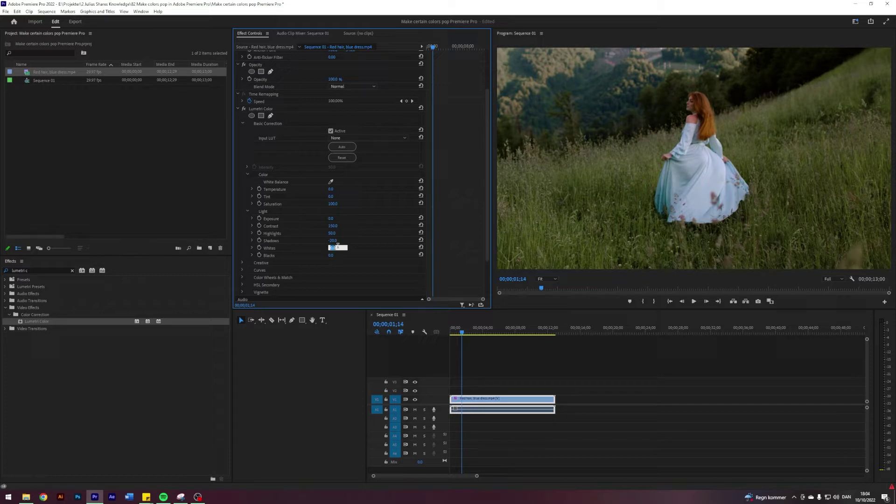
text(-)
key(Return)
click(332, 255)
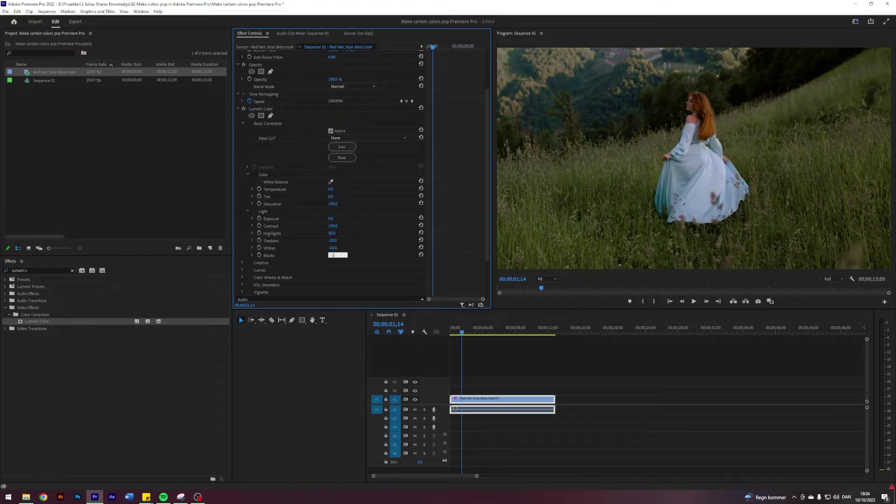
text(0.0)
key(Return)
click(245, 110)
click(244, 110)
click(245, 110)
click(243, 108)
click(245, 110)
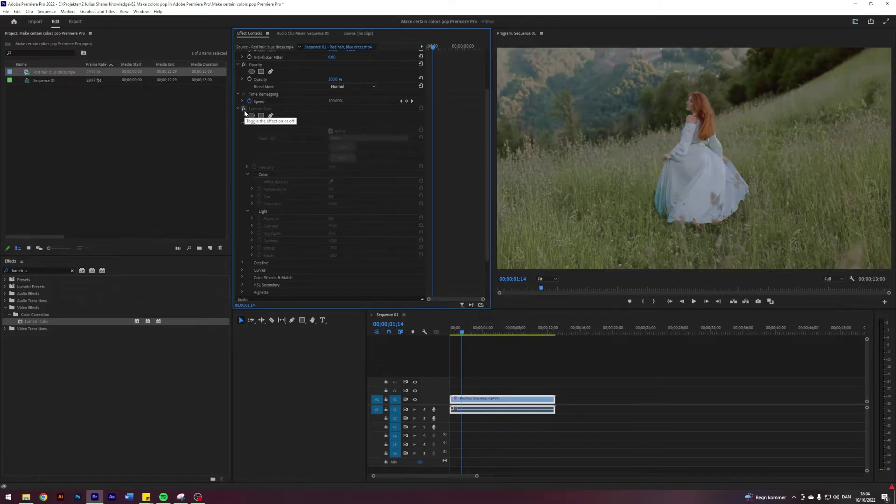
click(243, 109)
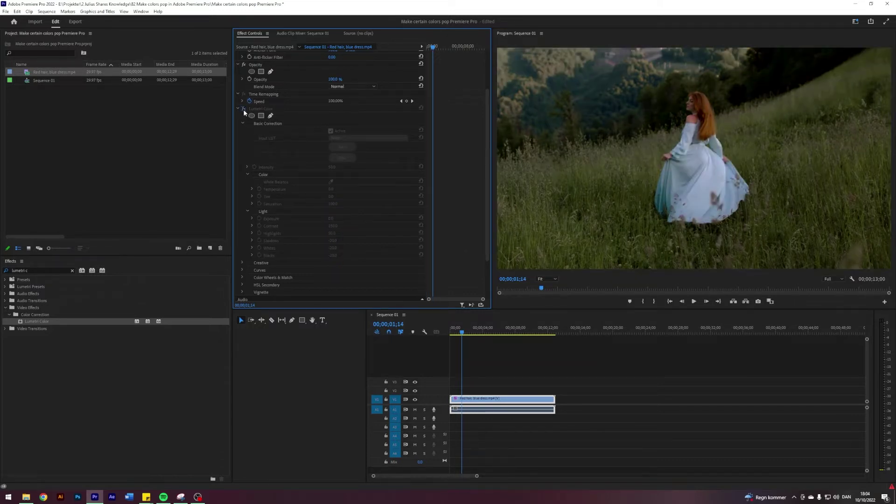
click(238, 107)
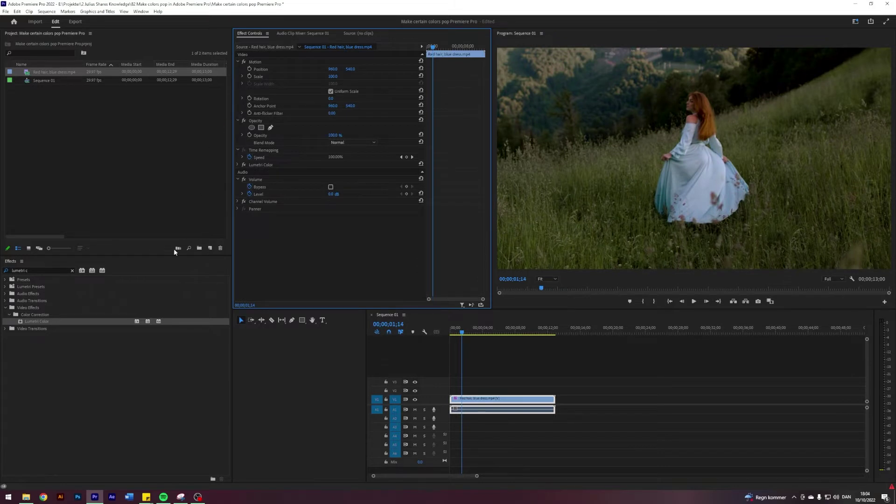
mouse_move(33, 321)
mouse_down()
mouse_move(419, 341)
mouse_move(310, 219)
mouse_up()
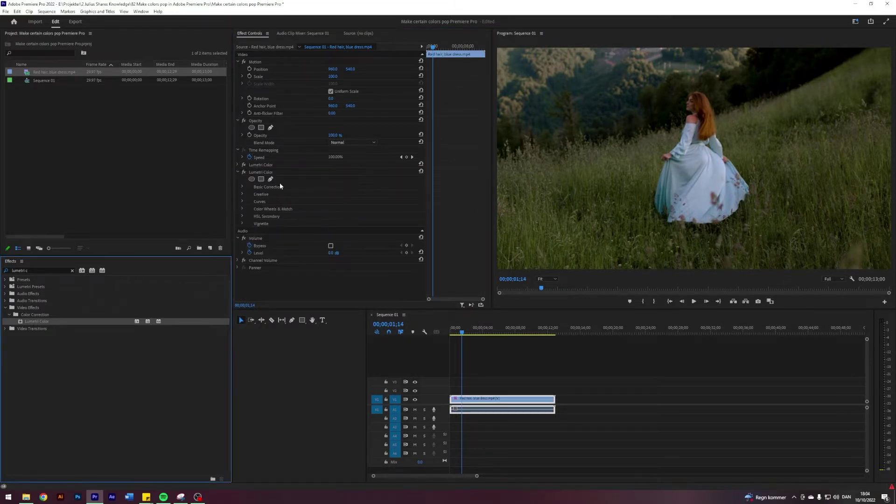
Step: Key the blue dress colour in HSL Secondary using the eyedropper
click(242, 215)
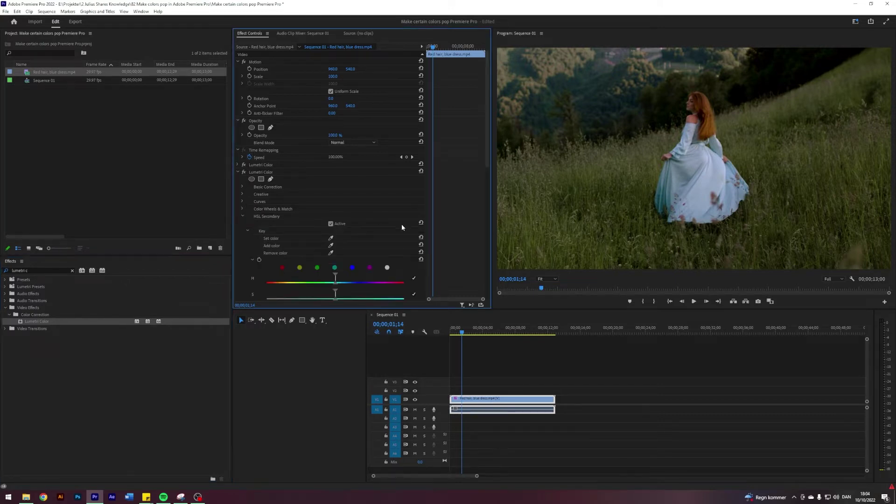
scroll(399, 224, down, 2)
scroll(377, 195, down, 2)
scroll(377, 195, down, 1)
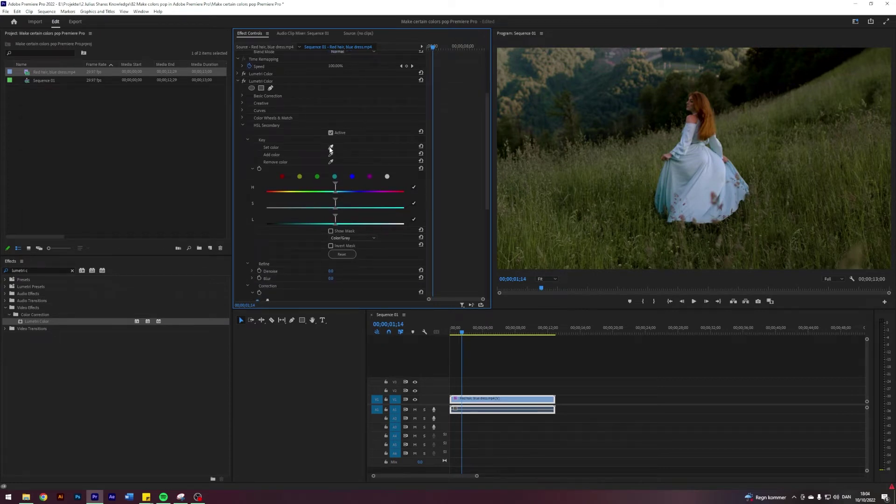
click(331, 148)
click(707, 170)
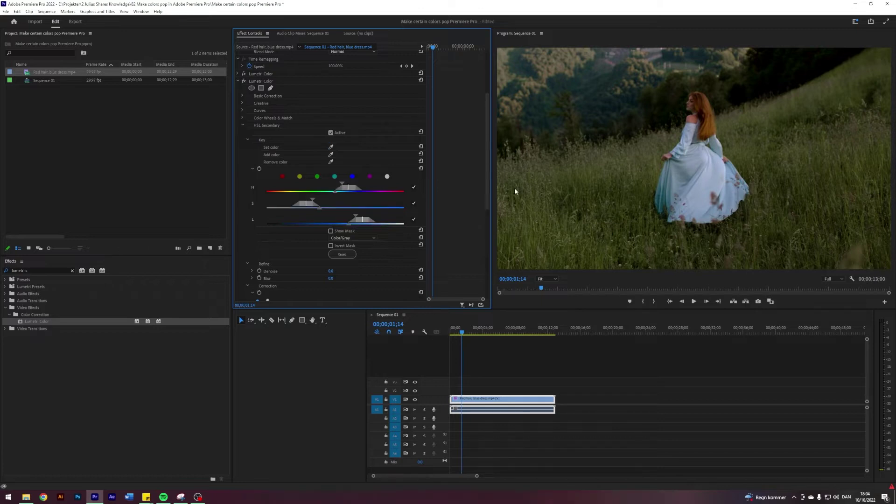
Step: Show the mask as Color/Black, widen the S and L ranges, then hide the mask
click(331, 231)
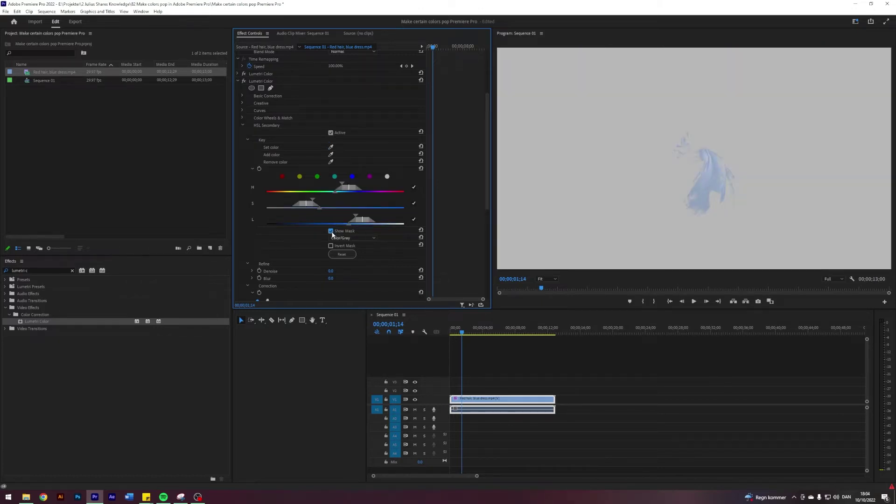
click(355, 239)
click(360, 252)
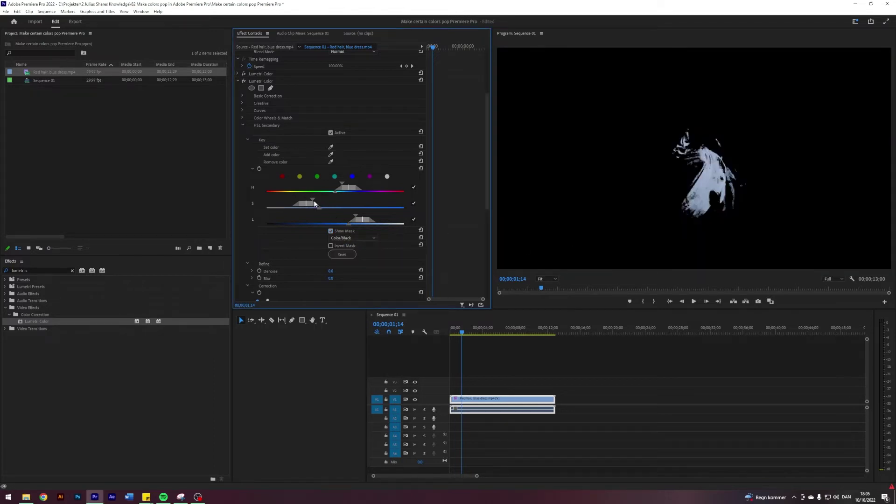
drag(313, 200, 319, 200)
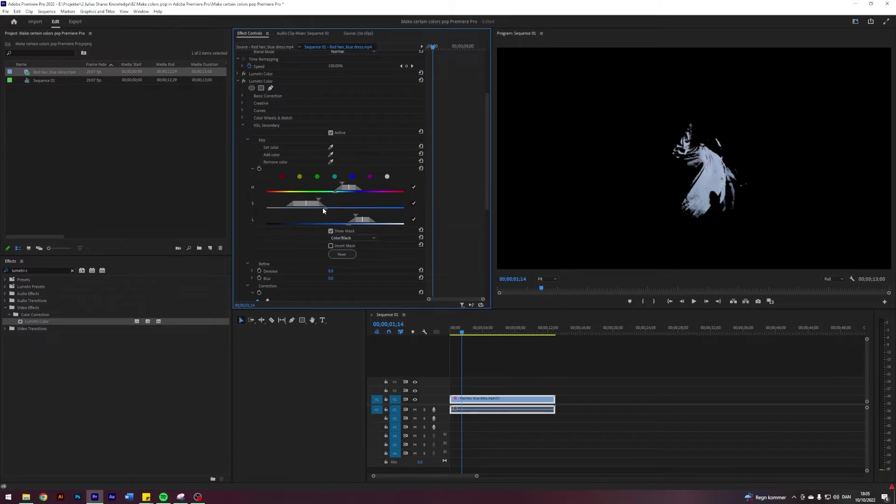
drag(349, 225, 343, 224)
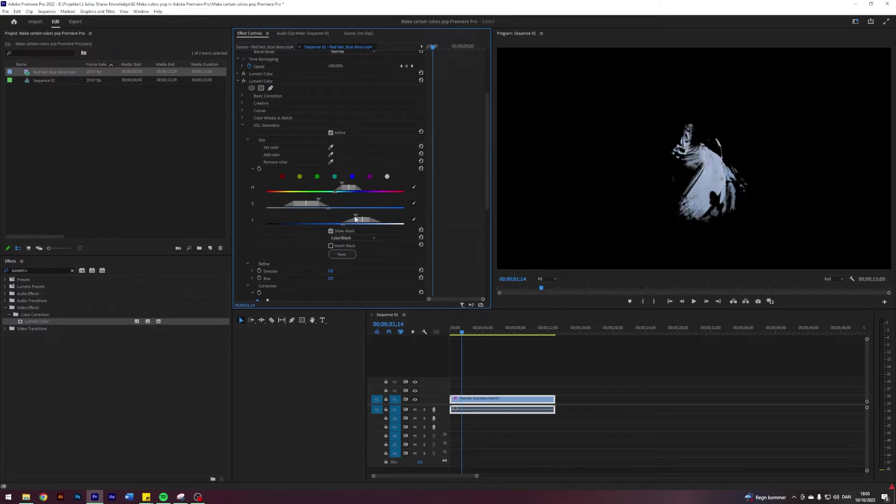
drag(355, 219, 342, 219)
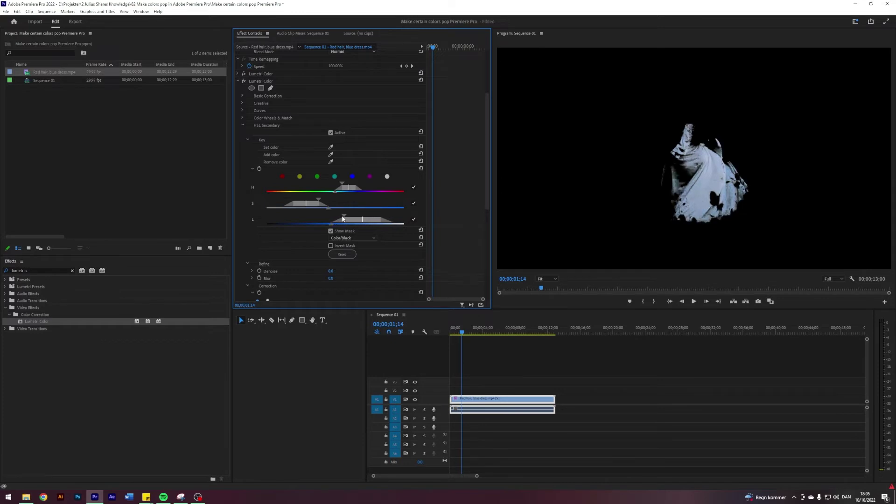
click(331, 231)
click(331, 232)
Step: Add more dress shades to the key with the Add color eyedropper
click(333, 148)
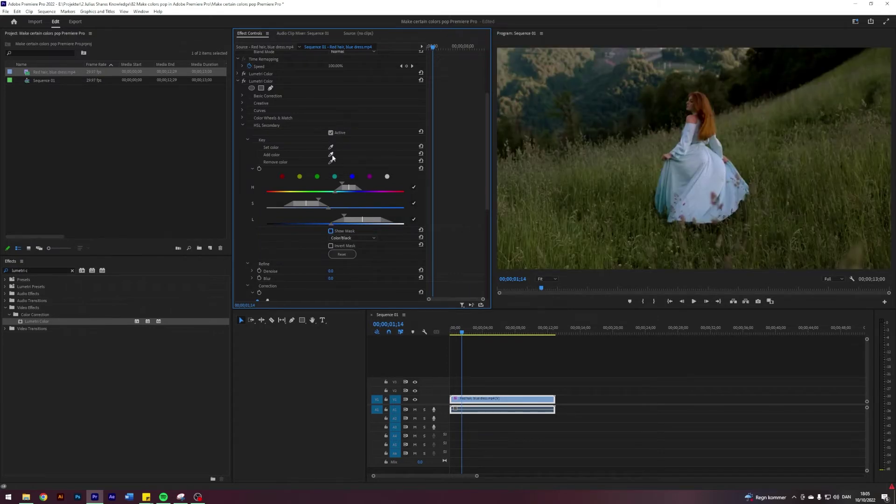
click(669, 192)
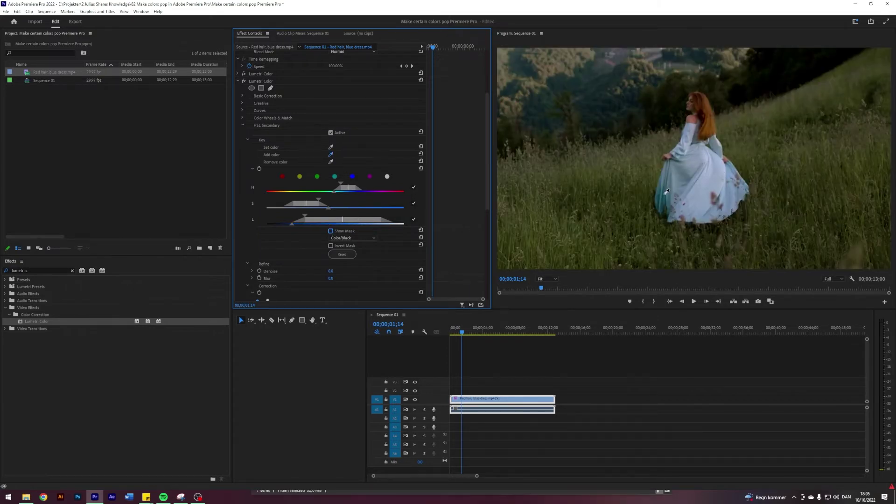
click(331, 231)
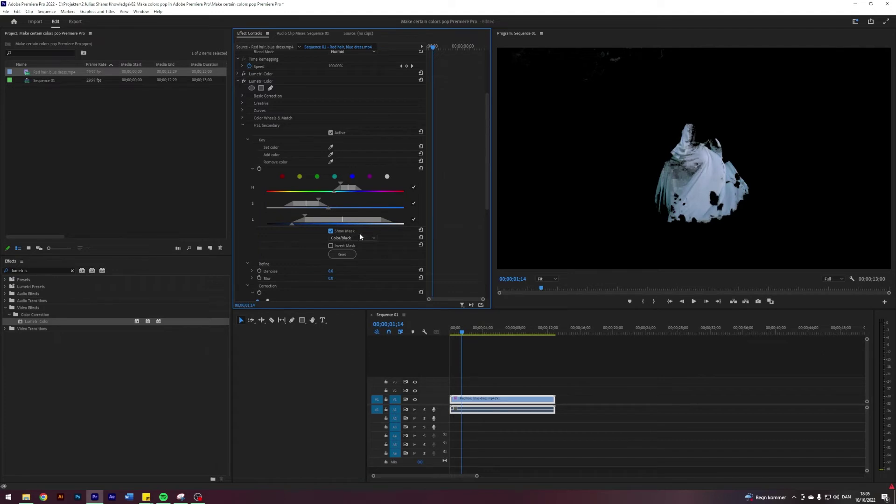
click(331, 232)
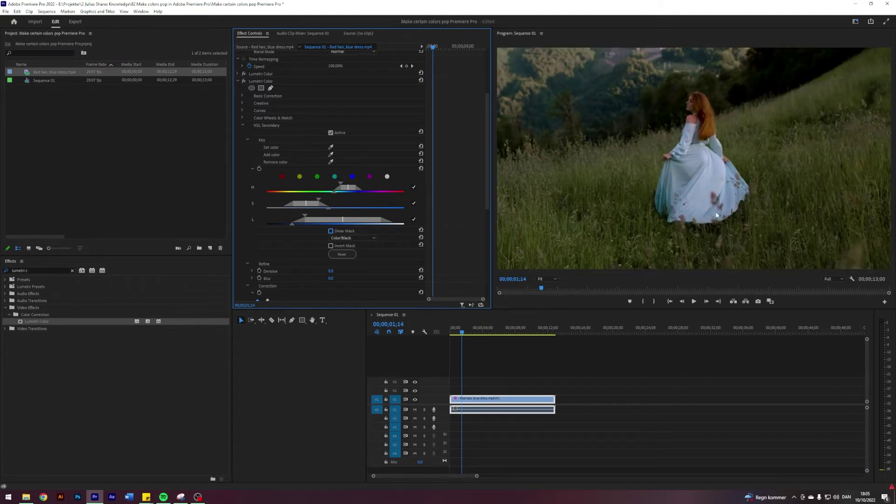
Step: With the mask shown, raise the L range's lower limit slightly, then hide the mask
click(330, 231)
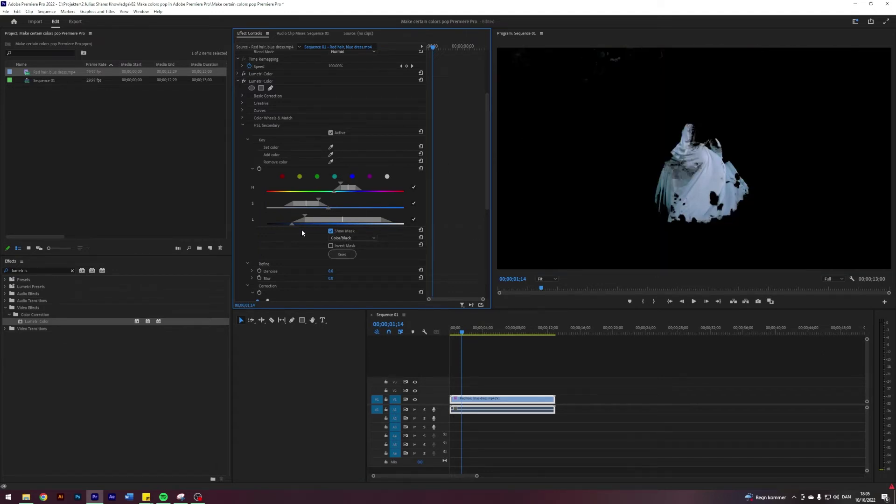
drag(304, 215, 307, 216)
drag(308, 216, 312, 218)
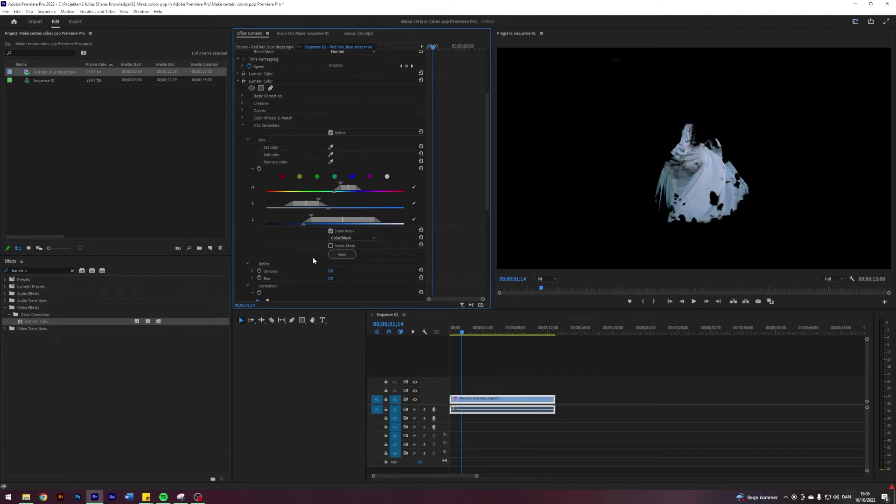
click(331, 230)
scroll(380, 261, down, 2)
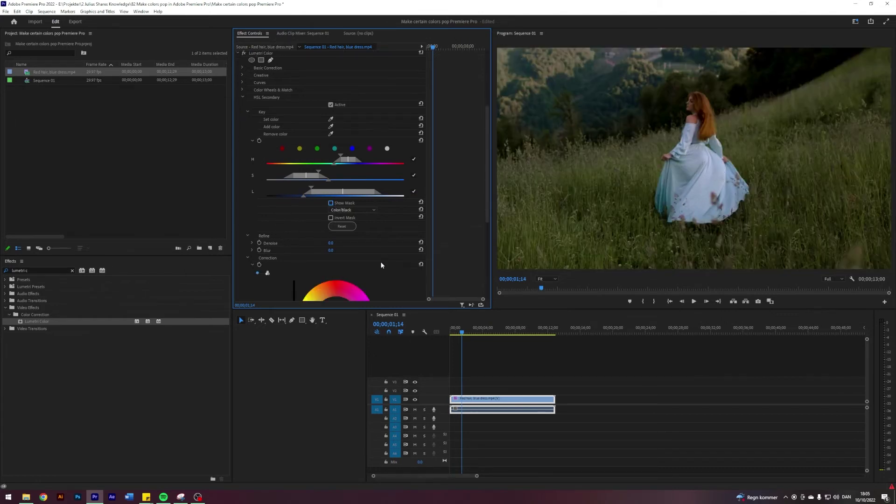
scroll(382, 242, down, 3)
scroll(383, 243, down, 2)
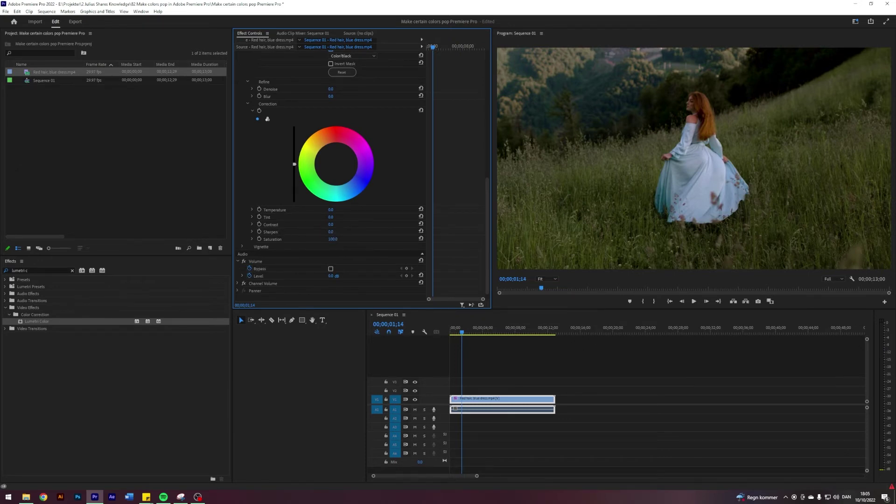
Step: Increase the dress's contrast and compare it with the Lumetri grade toggled off and on
drag(331, 224, 364, 224)
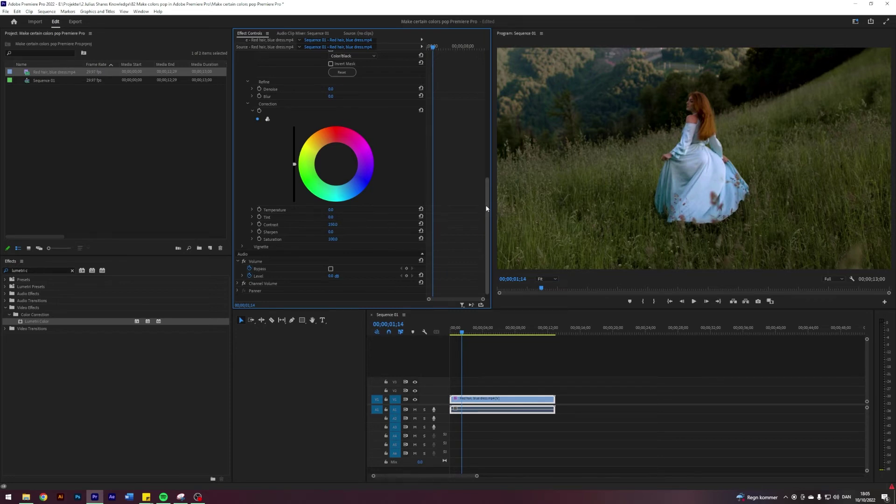
drag(486, 238, 487, 119)
click(244, 144)
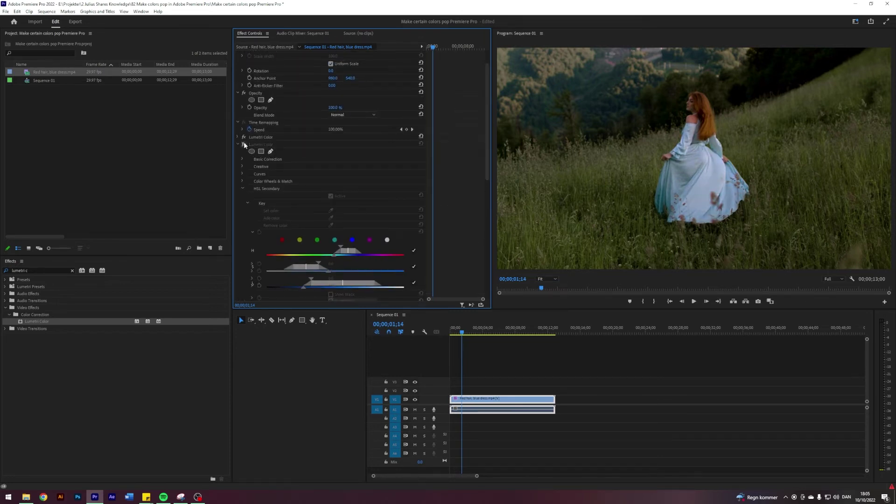
click(244, 145)
click(244, 145)
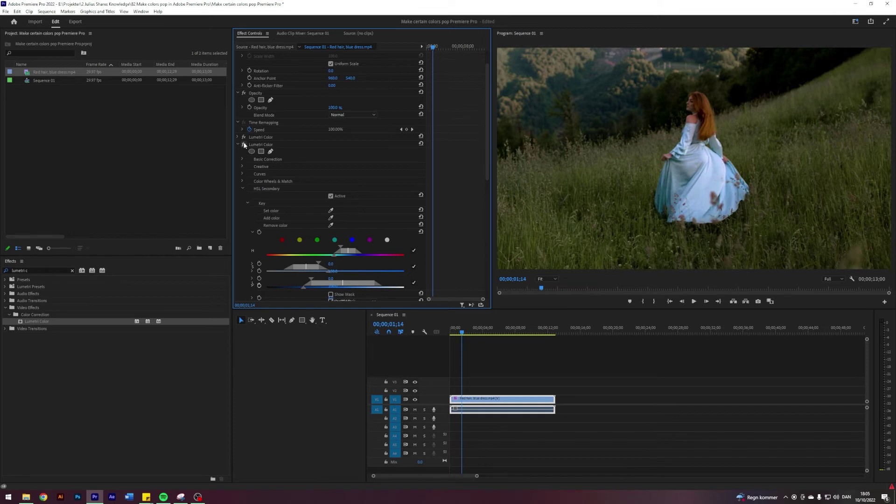
click(244, 145)
drag(486, 155, 476, 285)
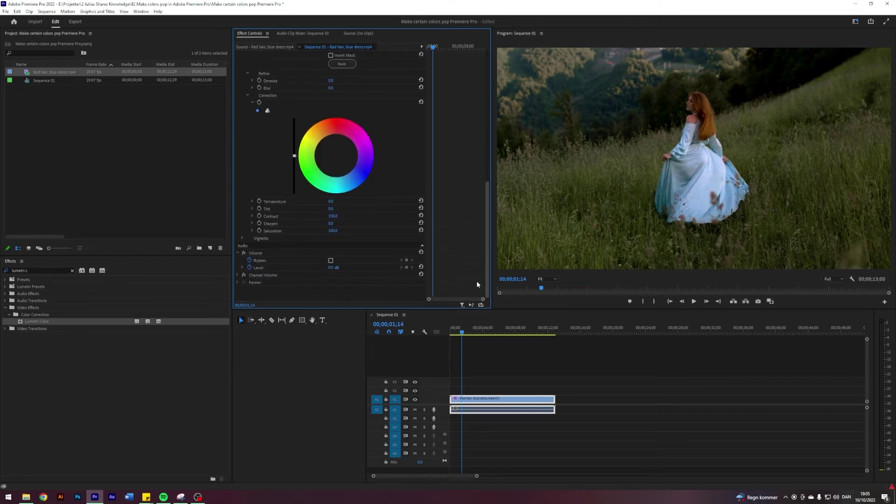
Step: Set the dress Saturation to 140, deselect the clip and play the sequence
click(334, 232)
text(140)
key(Return)
click(516, 357)
key(space)
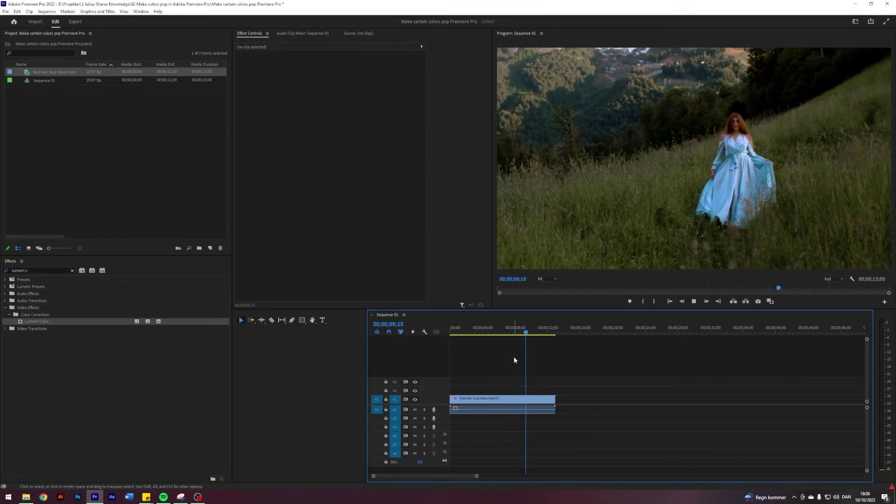
key(space)
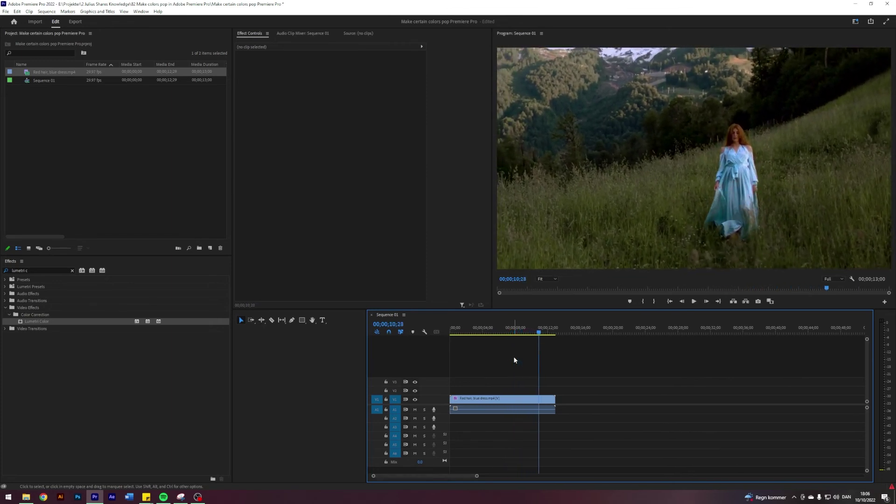